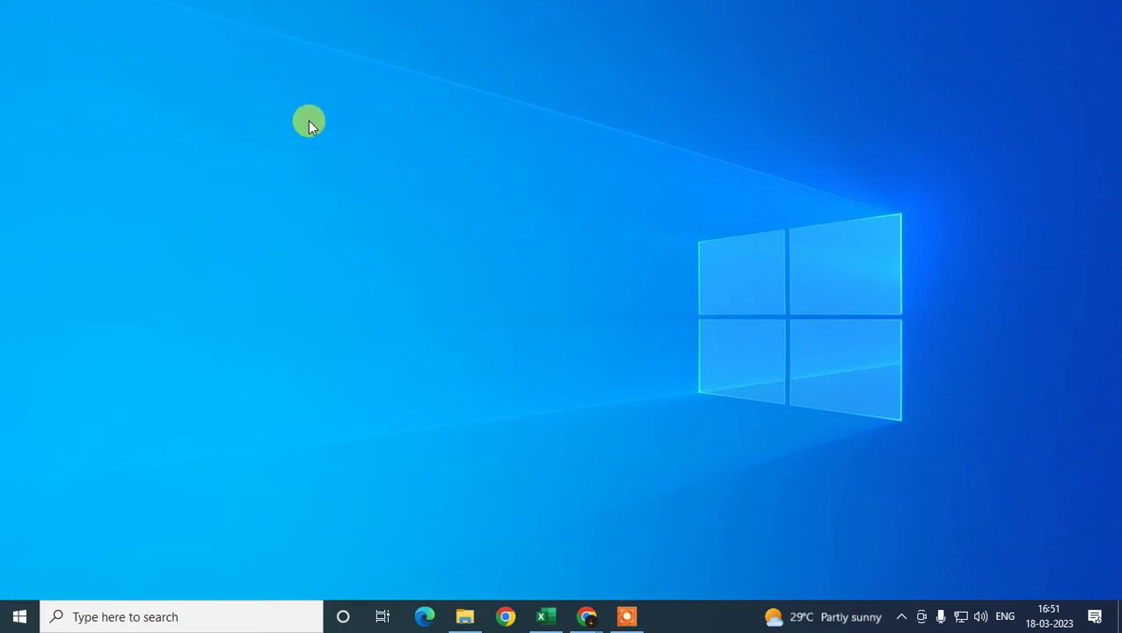
# Step: Refresh the desktop three times from its right-click menu
pyautogui.rightClick(260, 120)
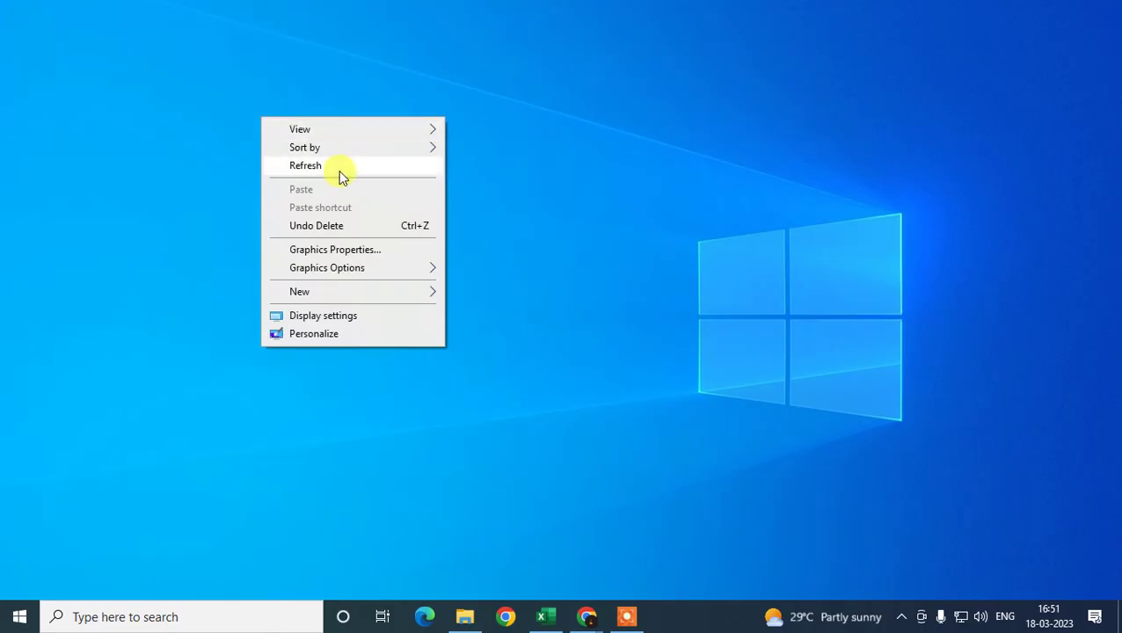
pyautogui.click(339, 170)
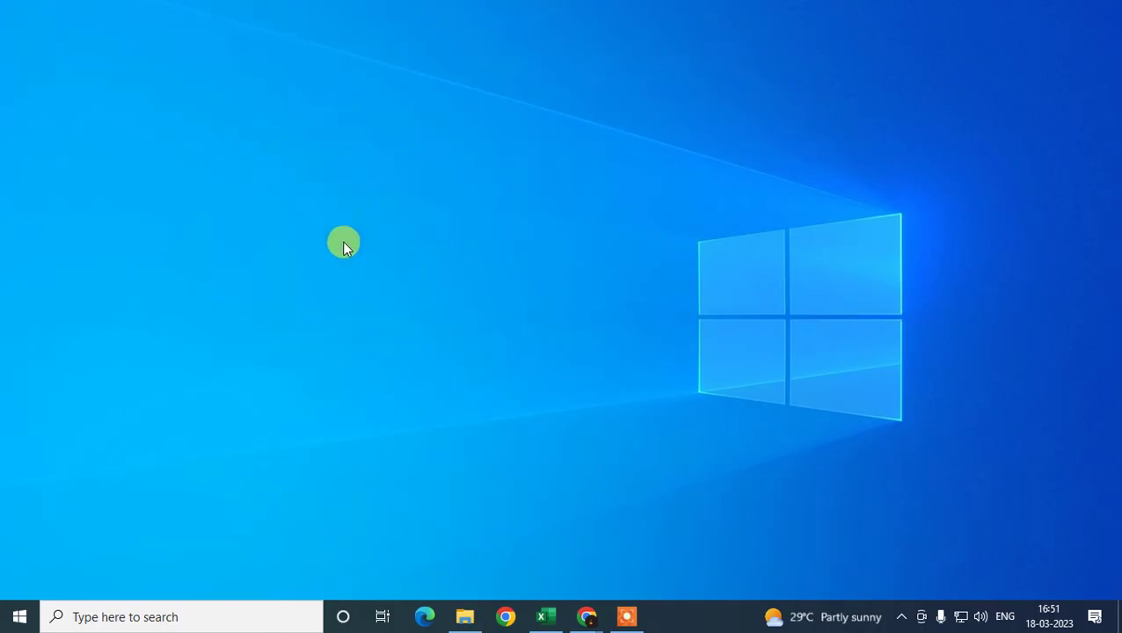
pyautogui.rightClick(300, 158)
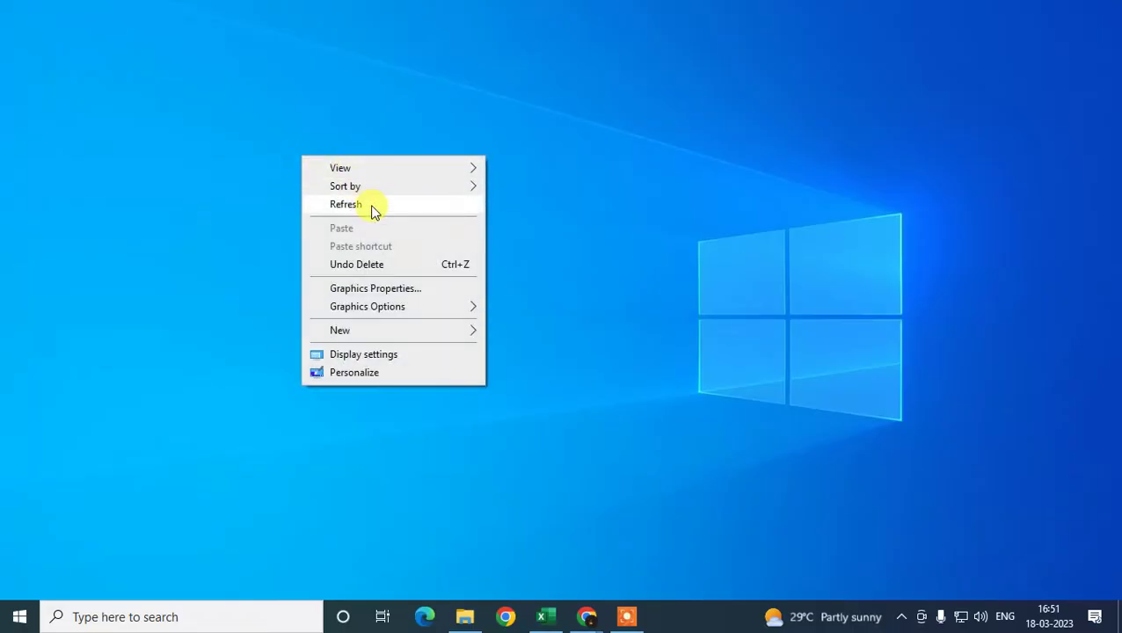
pyautogui.click(370, 204)
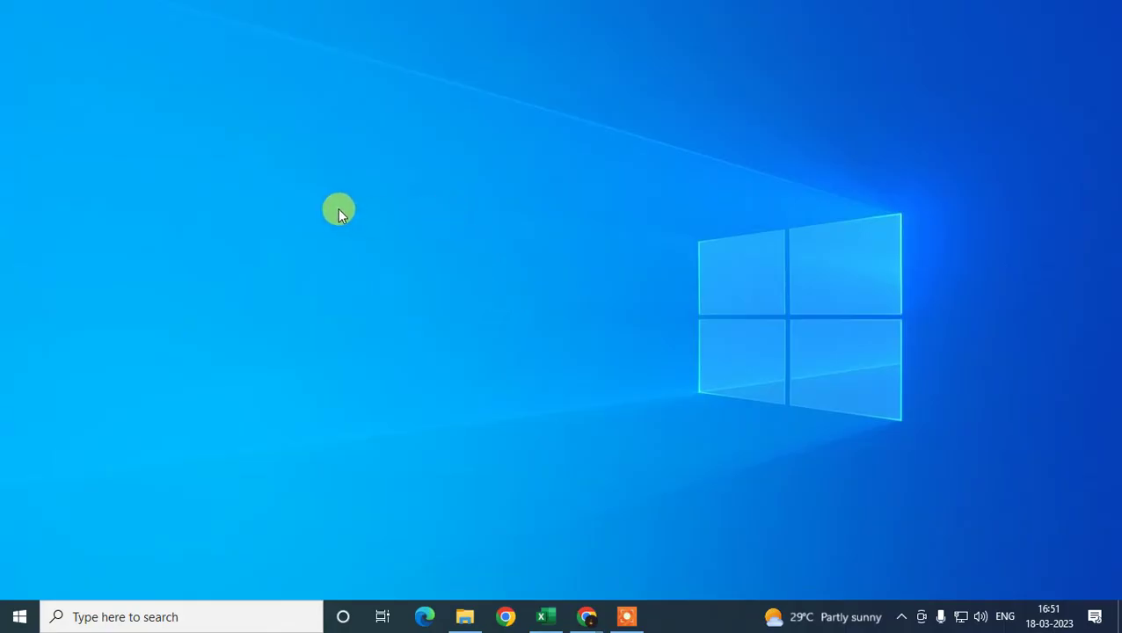
pyautogui.rightClick(428, 142)
pyautogui.click(484, 191)
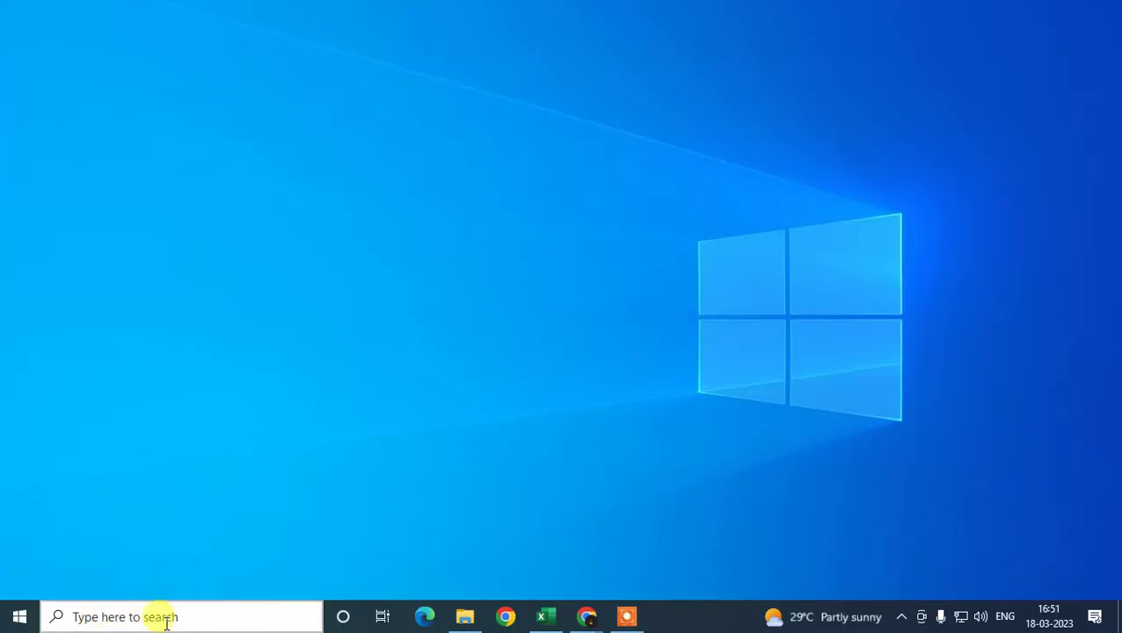
# Step: Search 'window f' and open Windows Defender Firewall, maximized
pyautogui.click(85, 616)
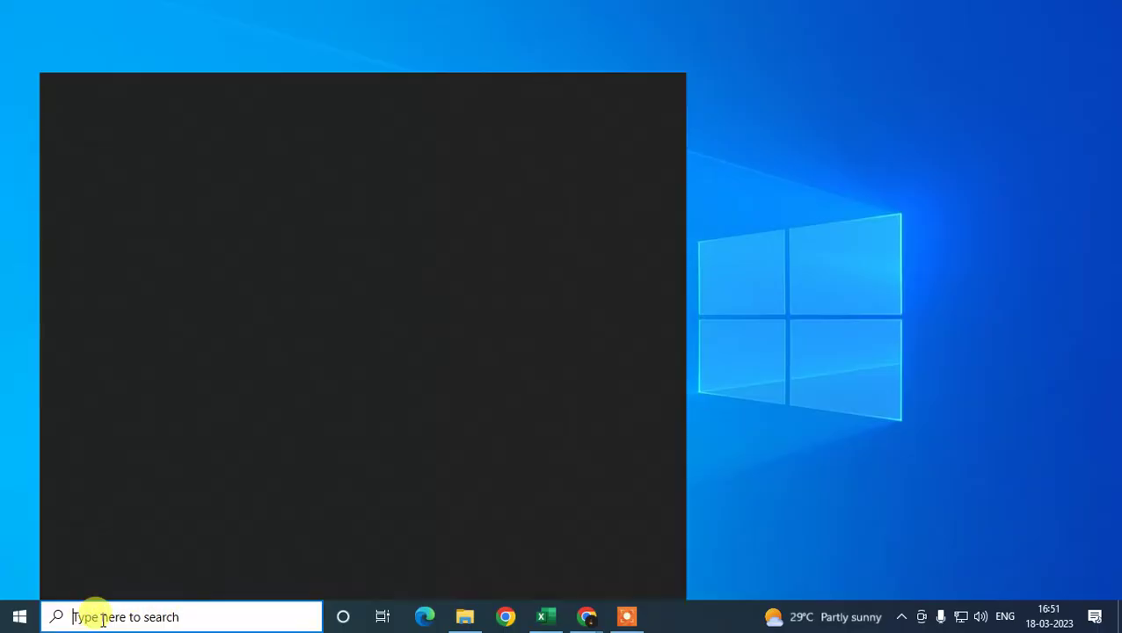
pyautogui.write('fi')
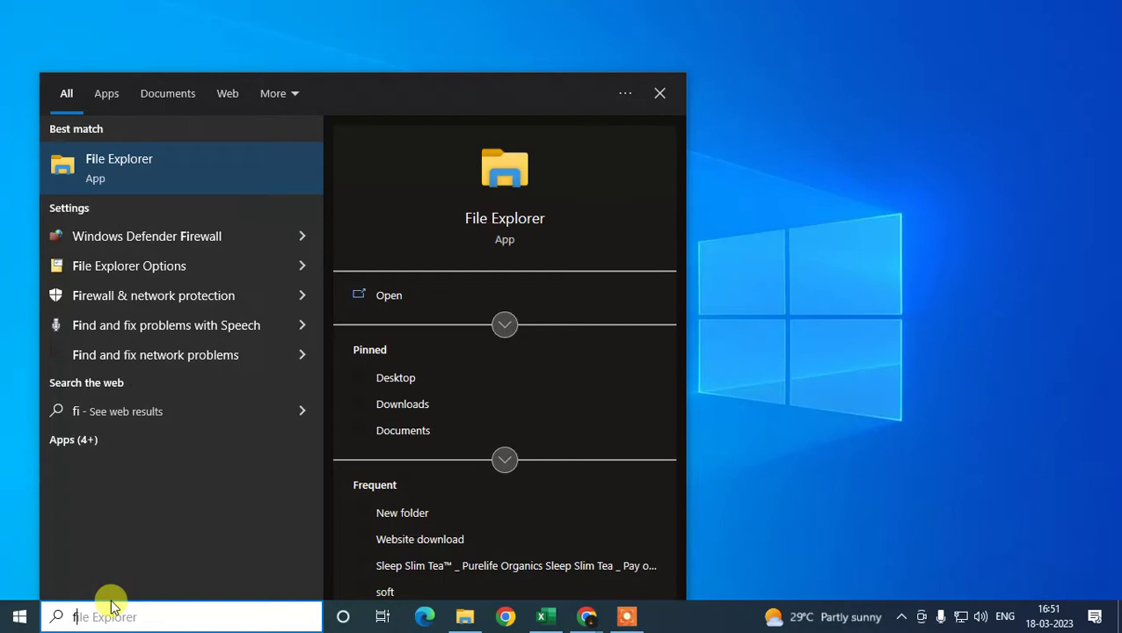
pyautogui.press('BackSpace')
pyautogui.press('BackSpace')
pyautogui.write('window')
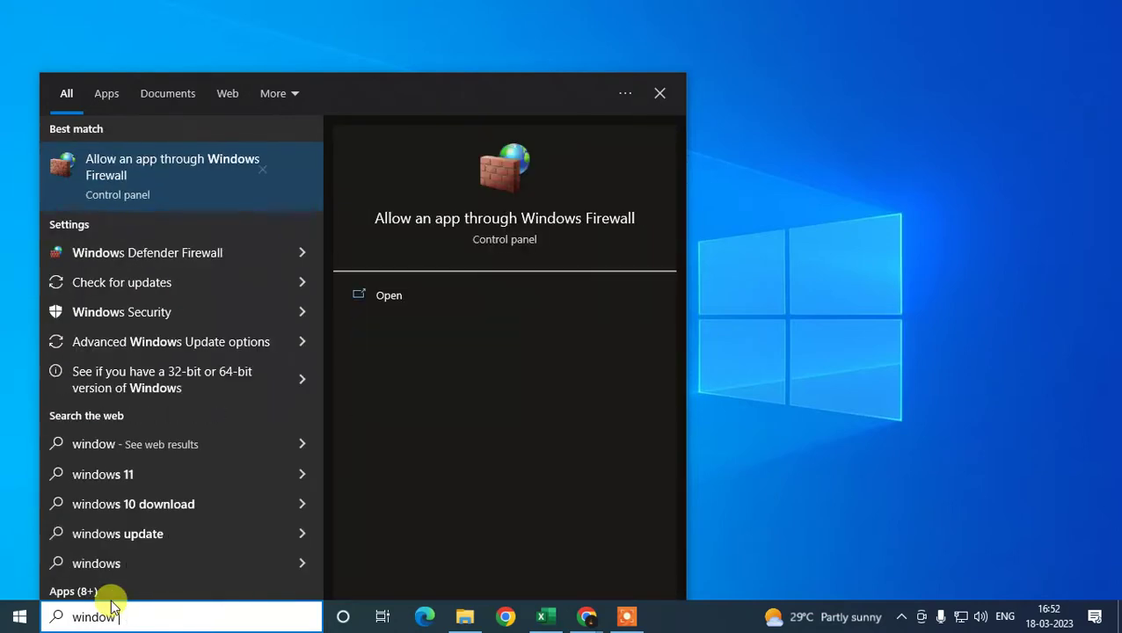
pyautogui.write(' f')
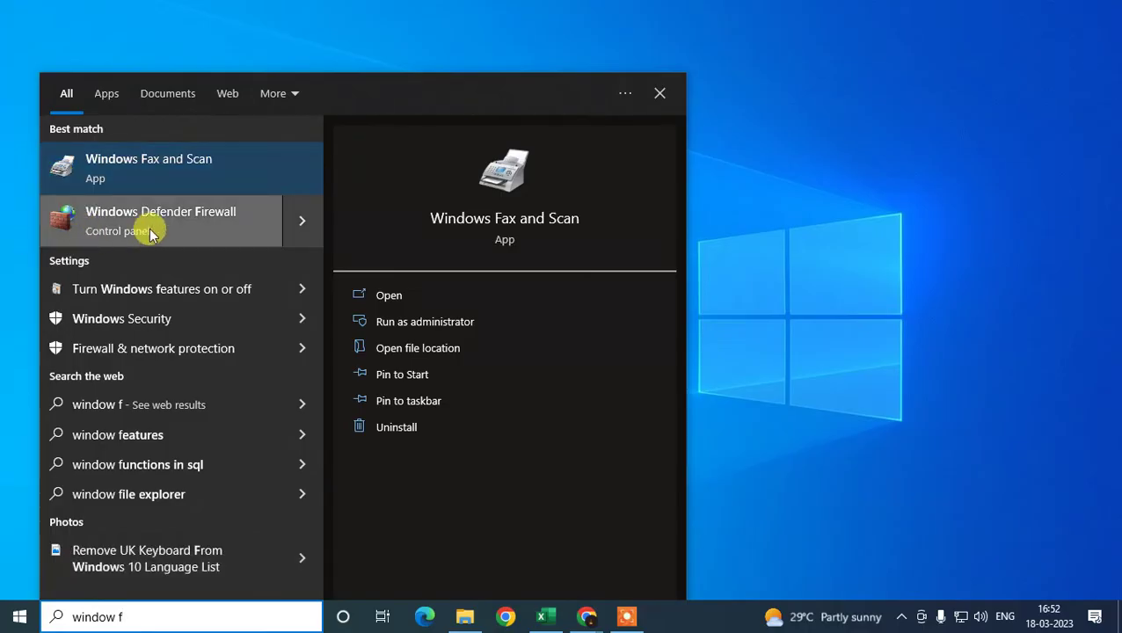
pyautogui.click(181, 222)
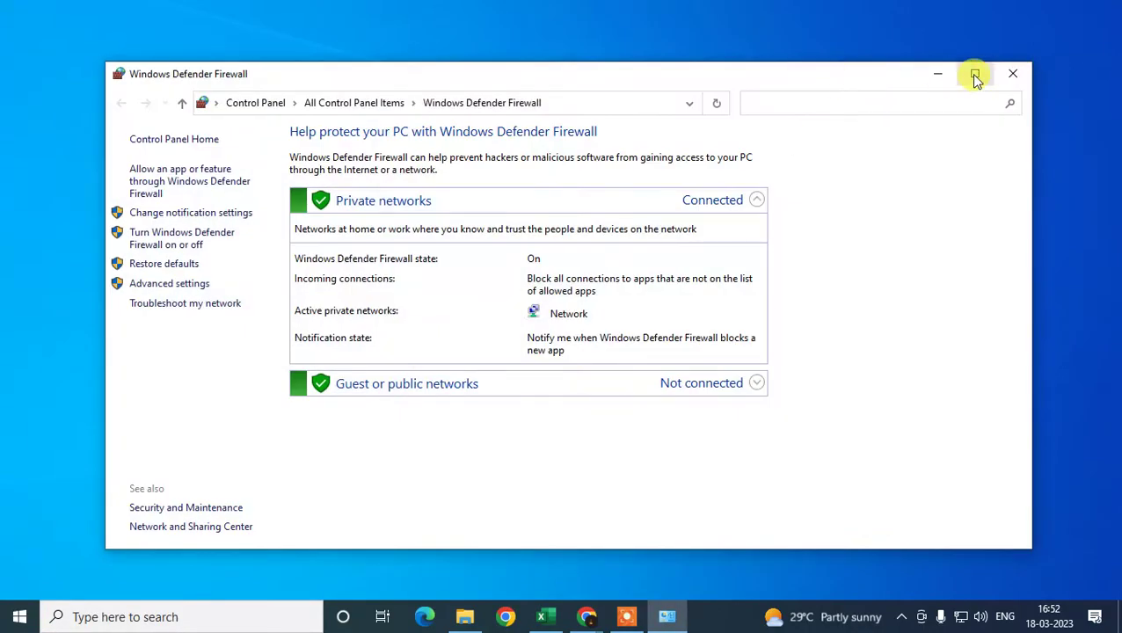
pyautogui.click(974, 73)
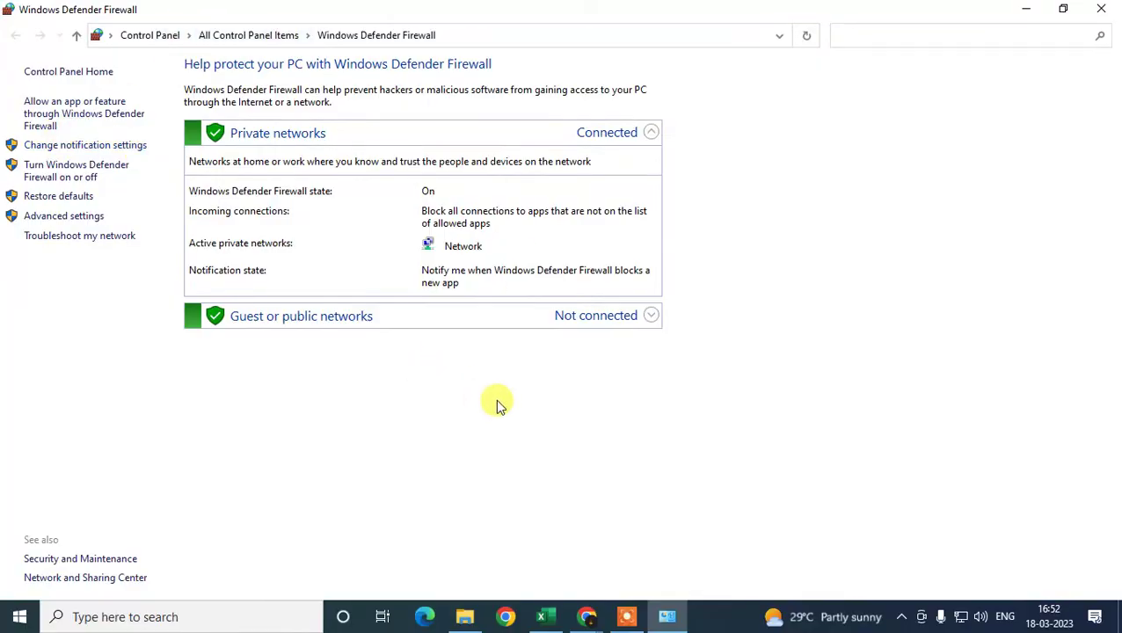
# Step: Open Advanced settings and list the Outbound Rules, checking their Action column for Block
pyautogui.click(76, 217)
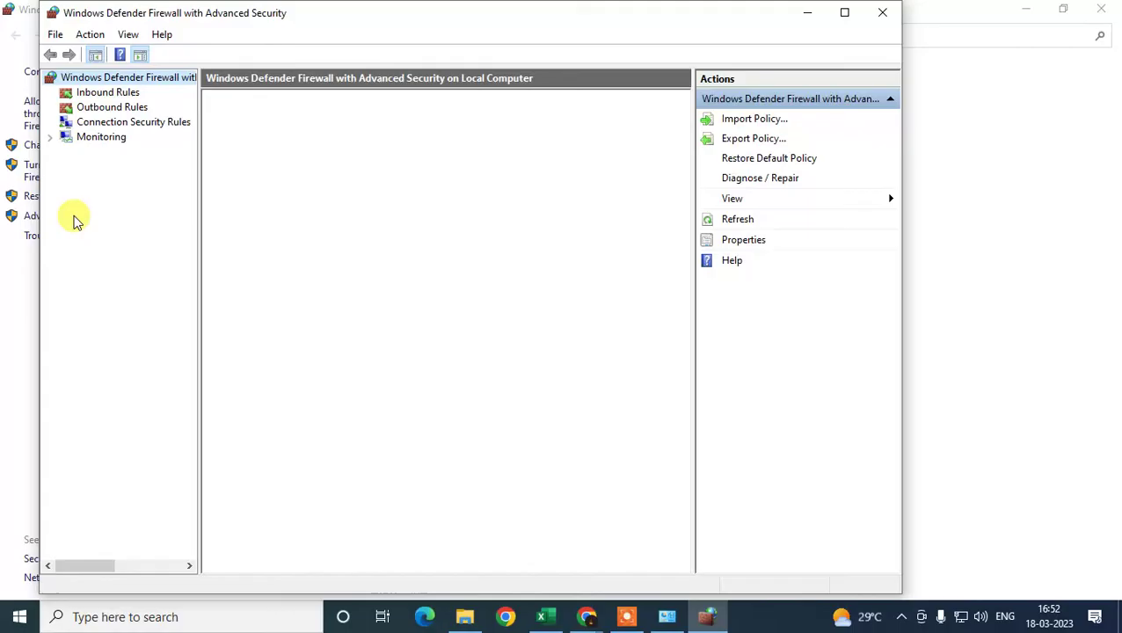
pyautogui.moveTo(501, 25); pyautogui.dragTo(479, 33)
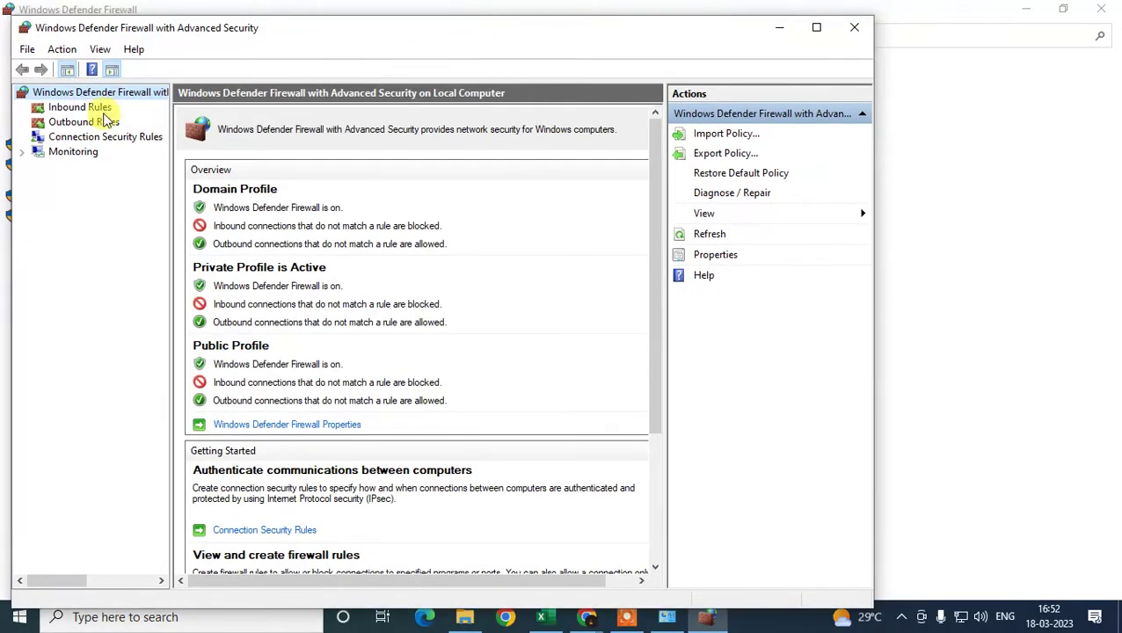
pyautogui.click(75, 123)
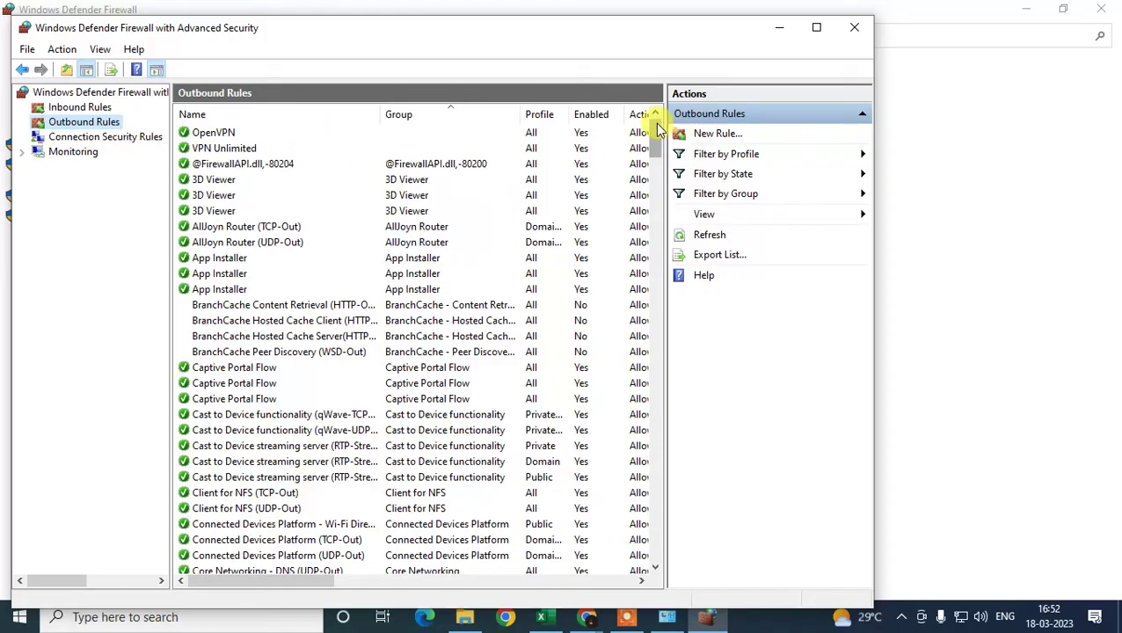
pyautogui.moveTo(655, 123)
pyautogui.mouseDown()
pyautogui.moveTo(688, 369)
pyautogui.moveTo(656, 95)
pyautogui.mouseUp()
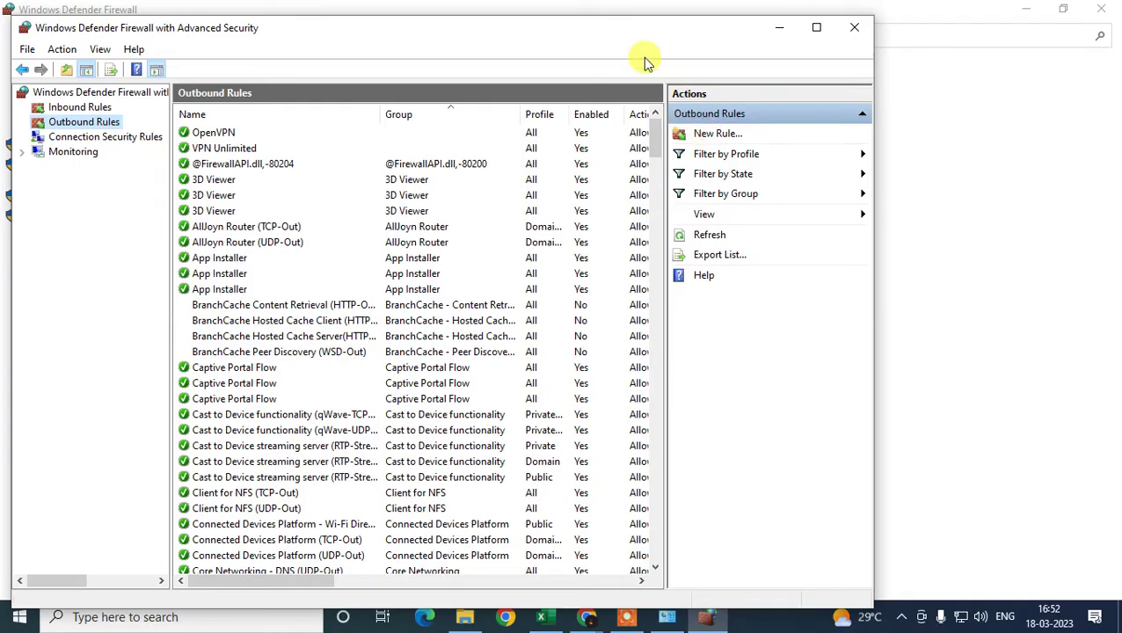
pyautogui.moveTo(615, 35); pyautogui.dragTo(630, 30)
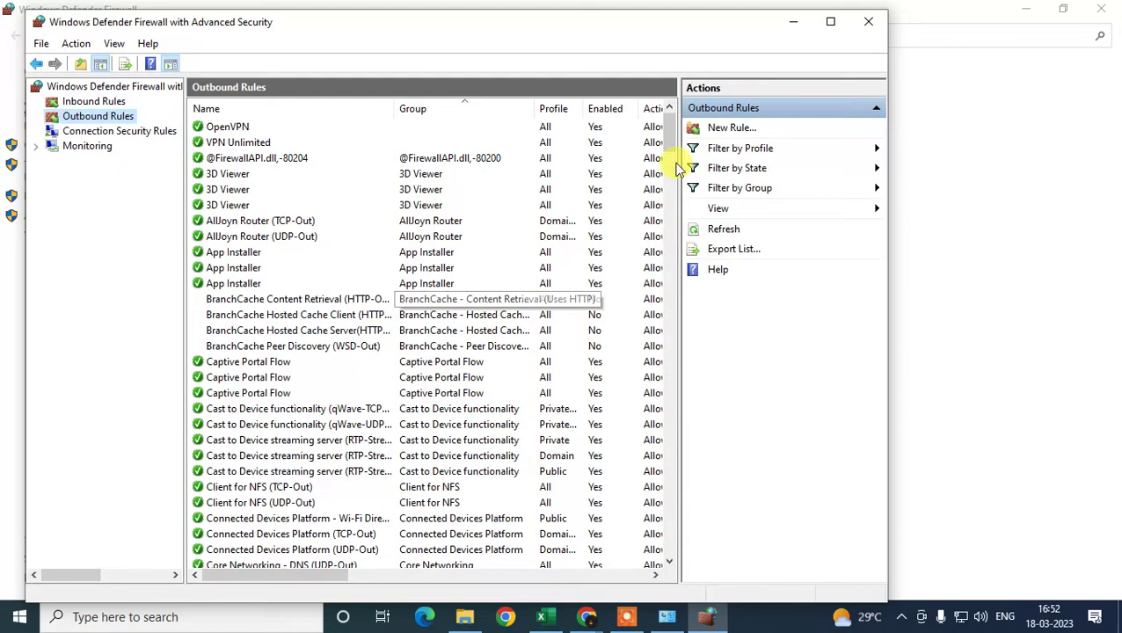
pyautogui.moveTo(668, 130)
pyautogui.mouseDown()
pyautogui.moveTo(669, 152)
pyautogui.moveTo(668, 130)
pyautogui.mouseUp()
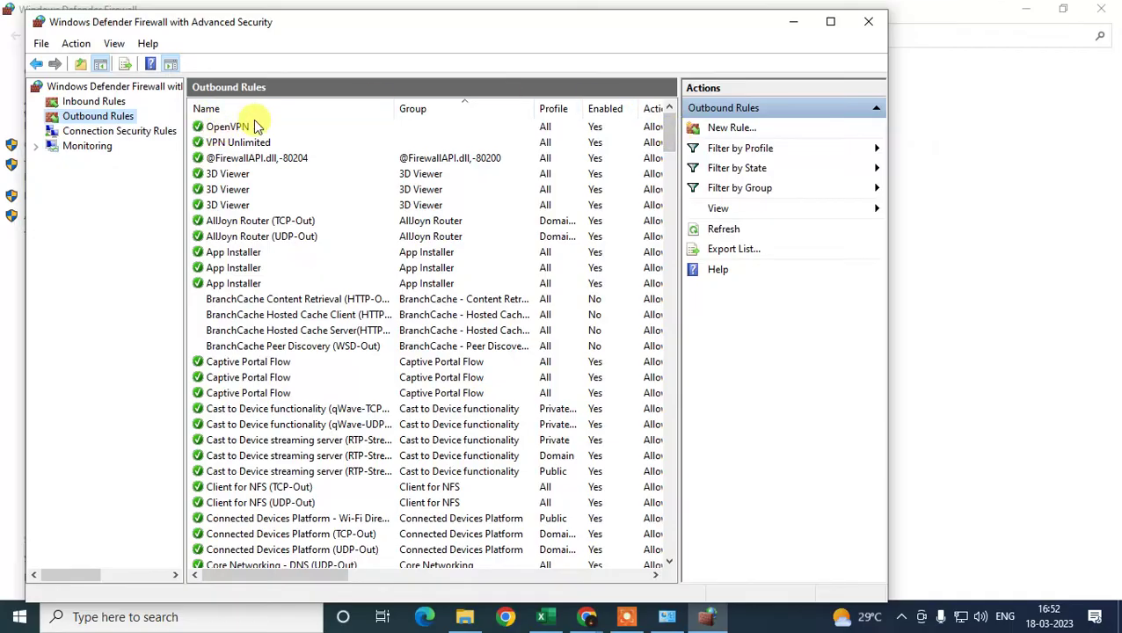
pyautogui.moveTo(368, 31); pyautogui.dragTo(387, 32)
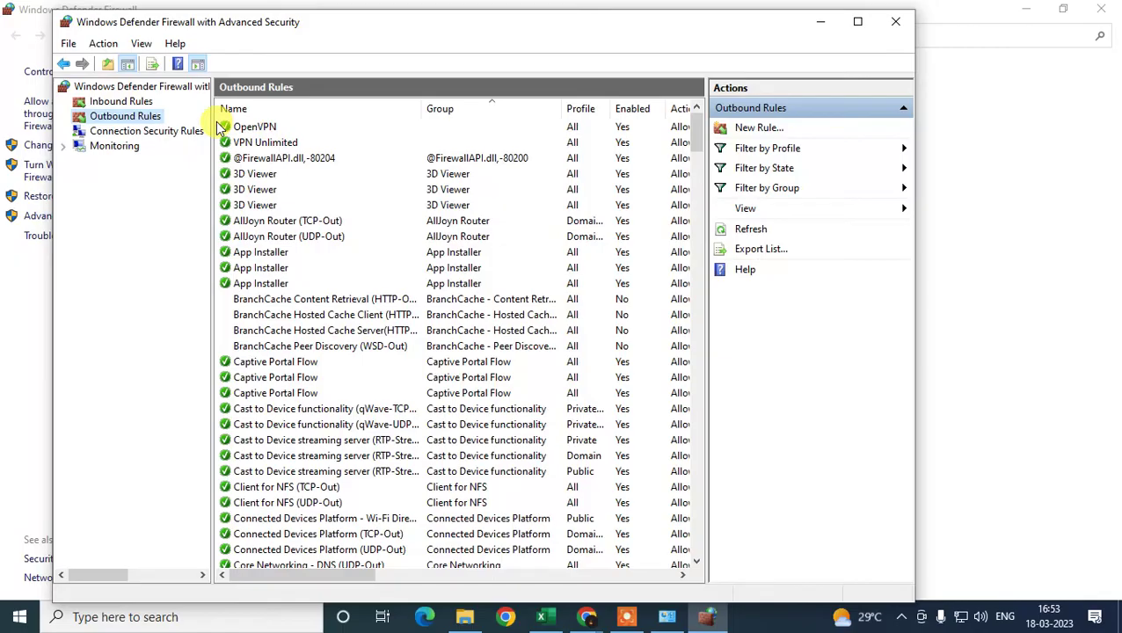
pyautogui.click(266, 131)
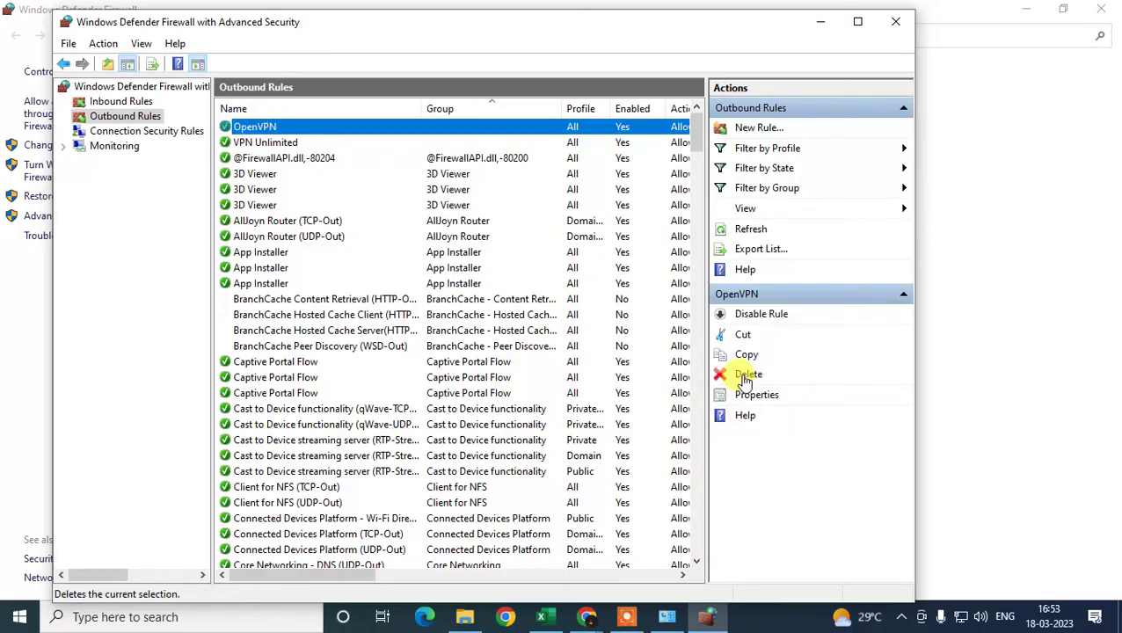
pyautogui.click(259, 142)
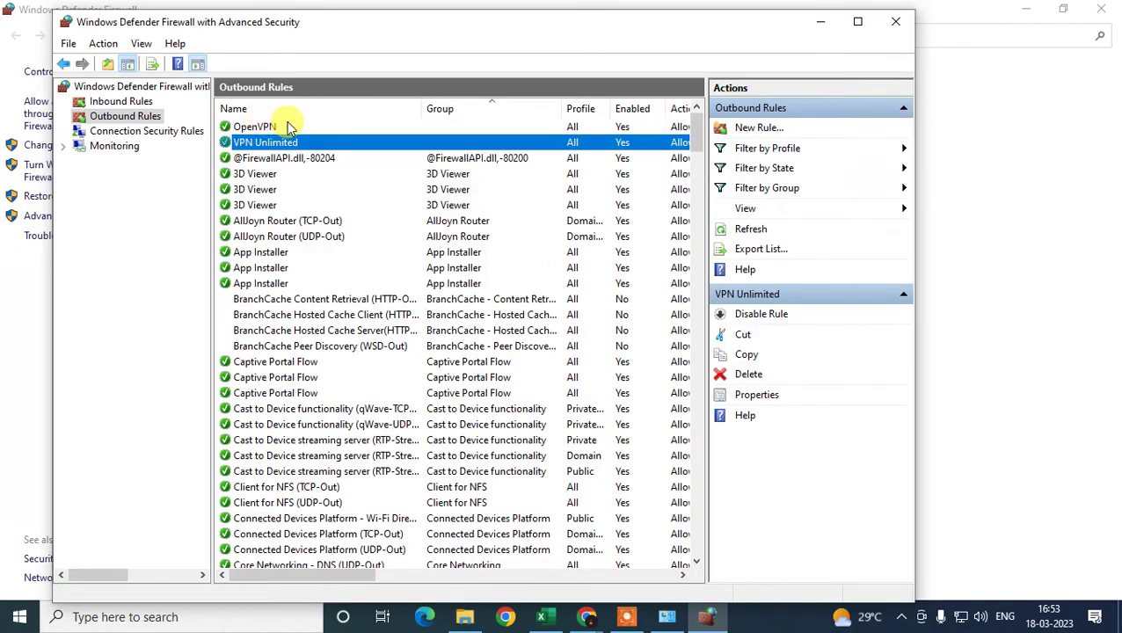
pyautogui.click(256, 129)
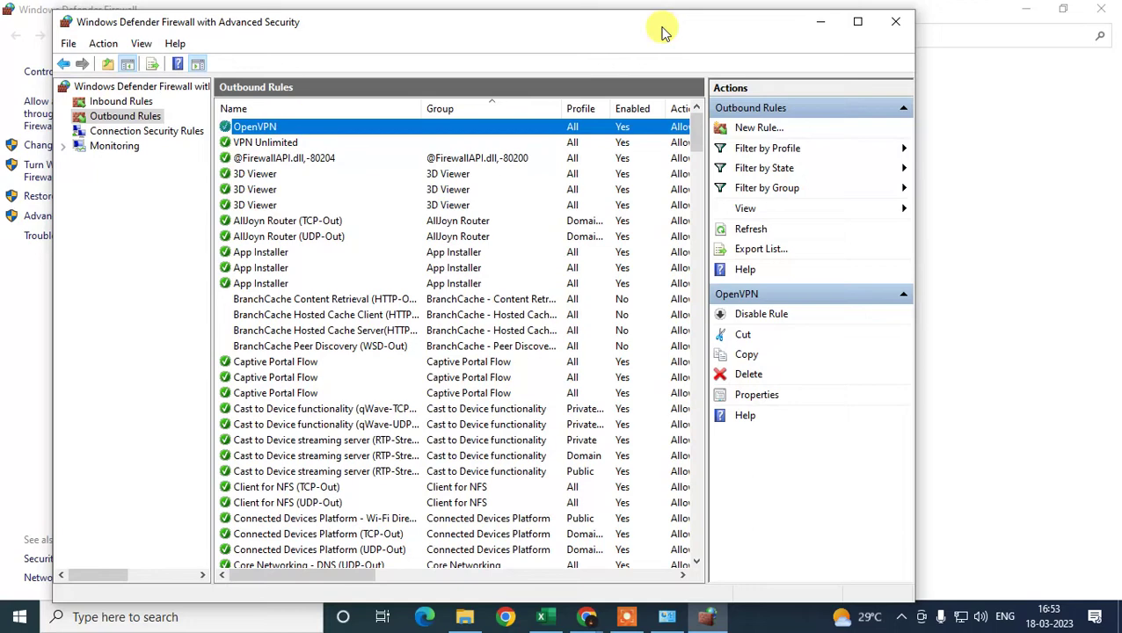
pyautogui.moveTo(627, 29); pyautogui.dragTo(665, 24)
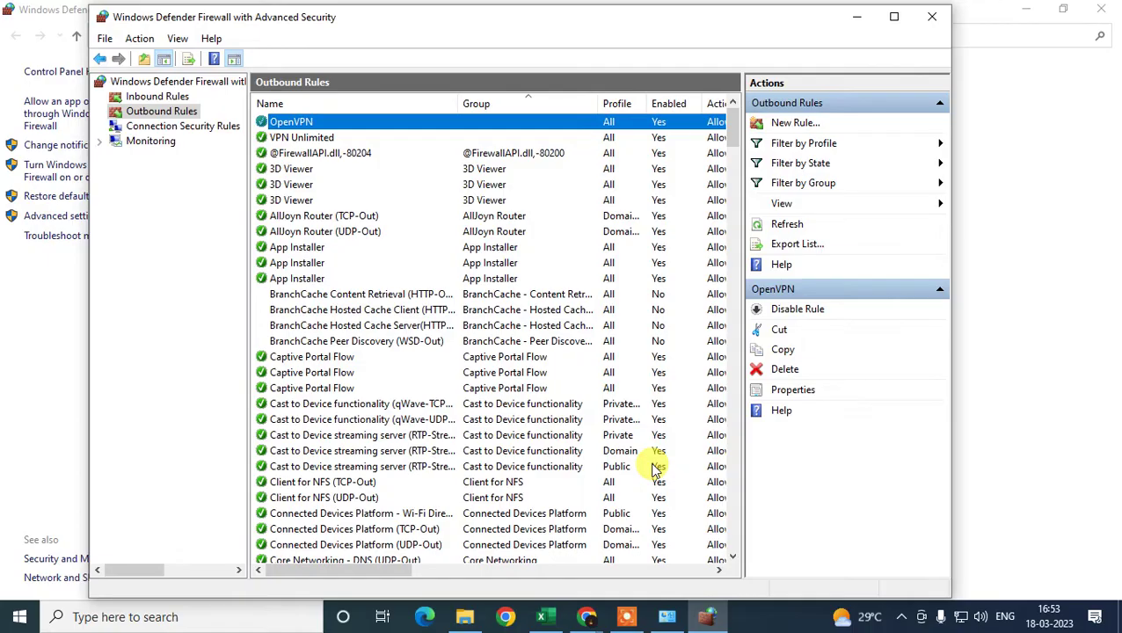
# Step: Close the Advanced Security and Control Panel firewall windows, then show hidden tray icons
pyautogui.click(932, 17)
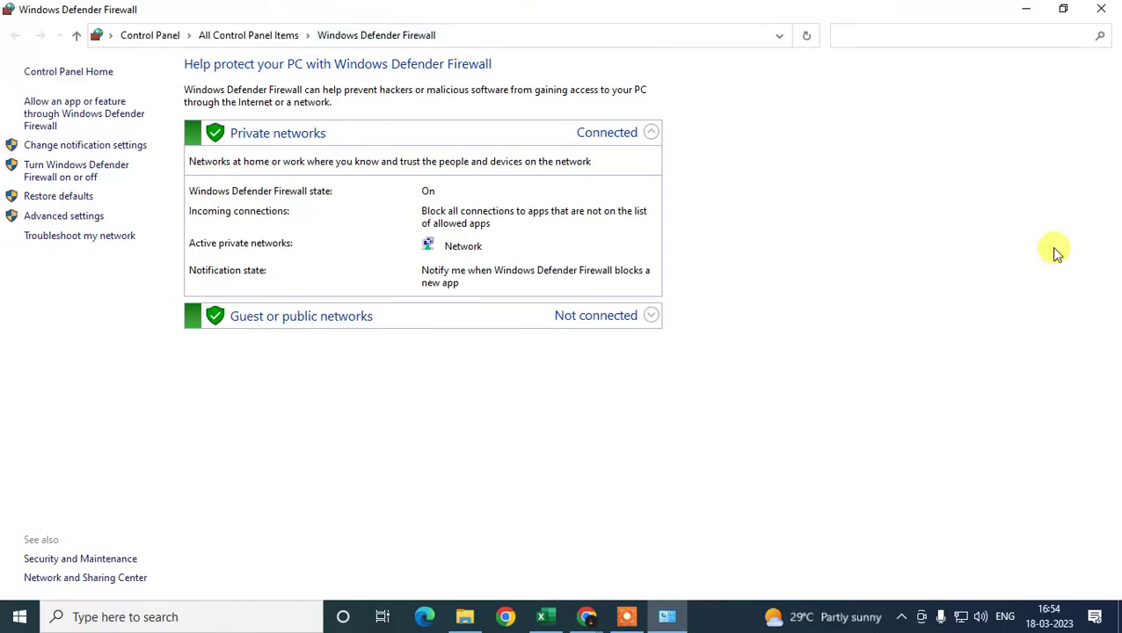
pyautogui.click(1099, 9)
pyautogui.click(901, 616)
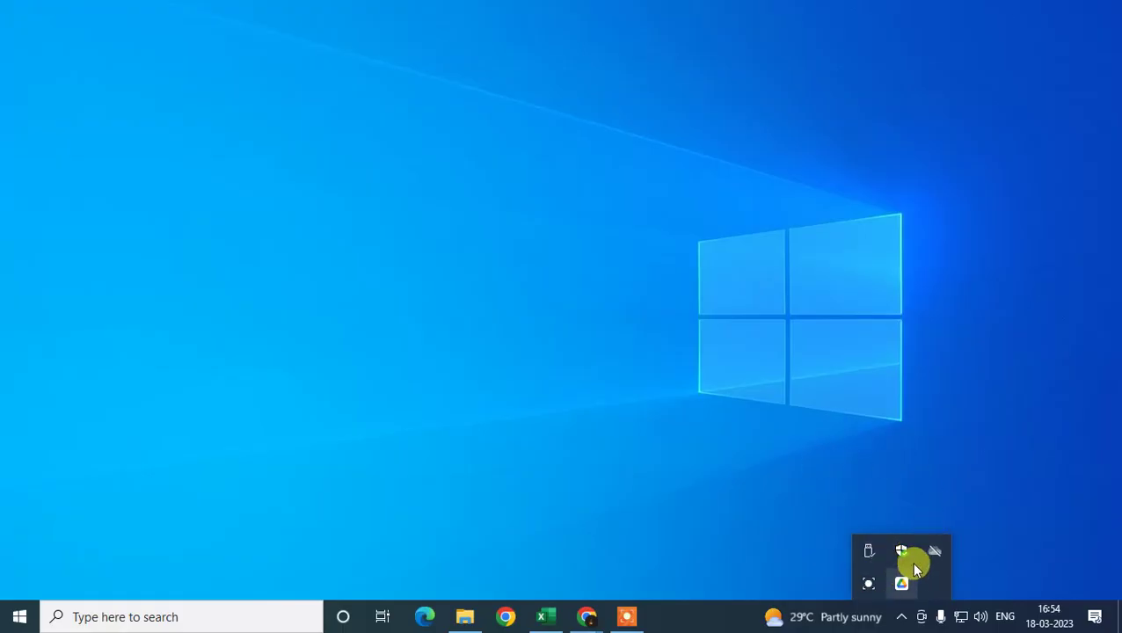
pyautogui.click(19, 617)
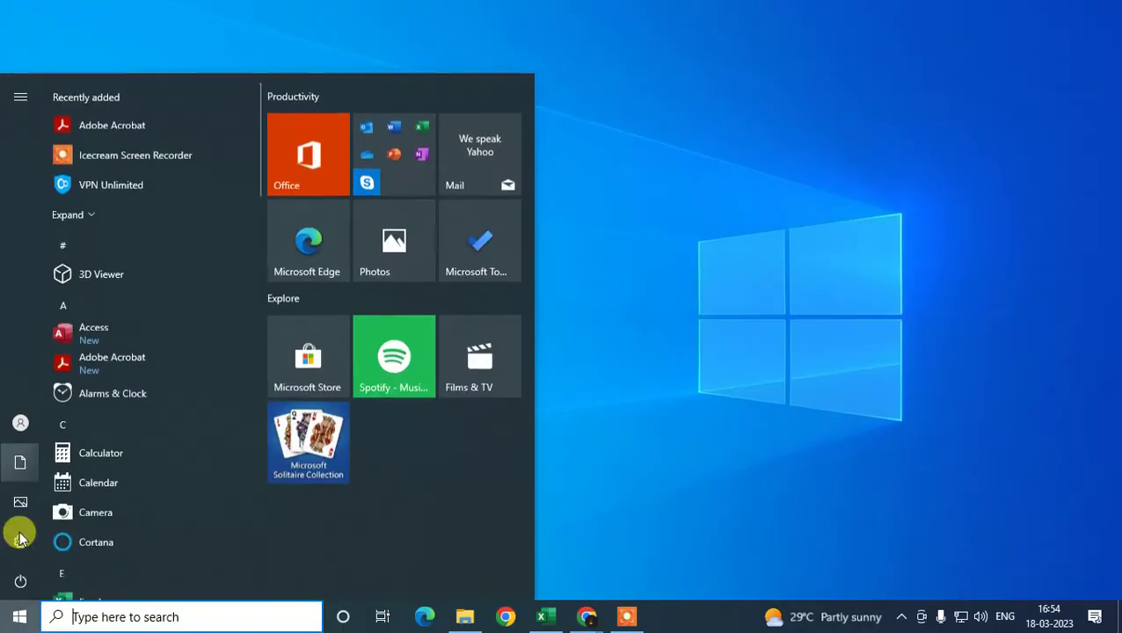
pyautogui.click(791, 303)
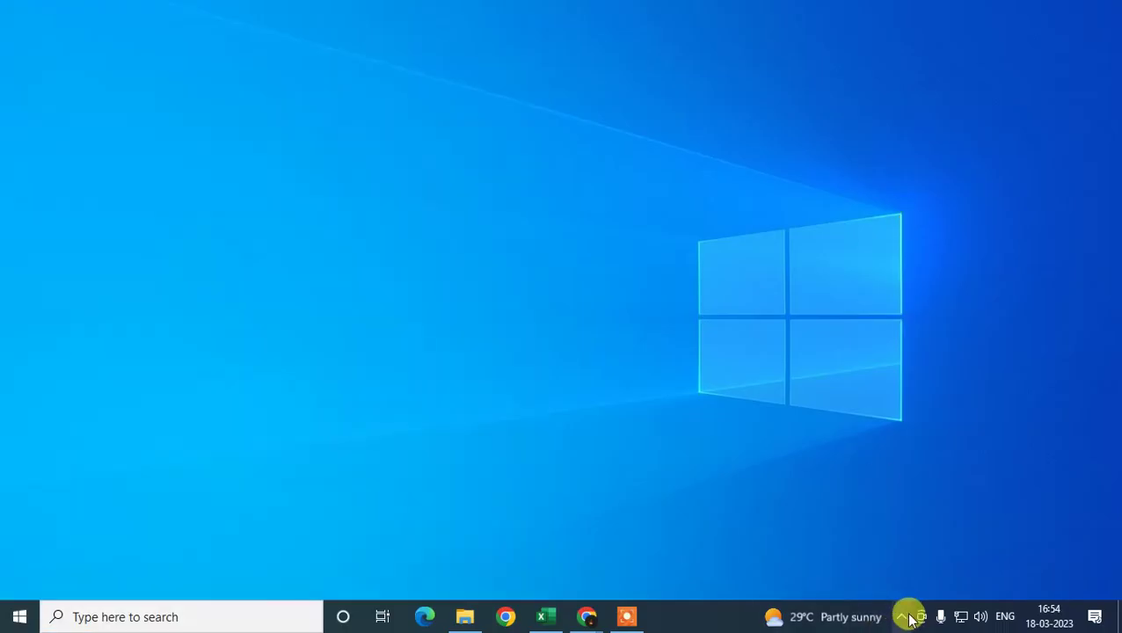
pyautogui.click(902, 618)
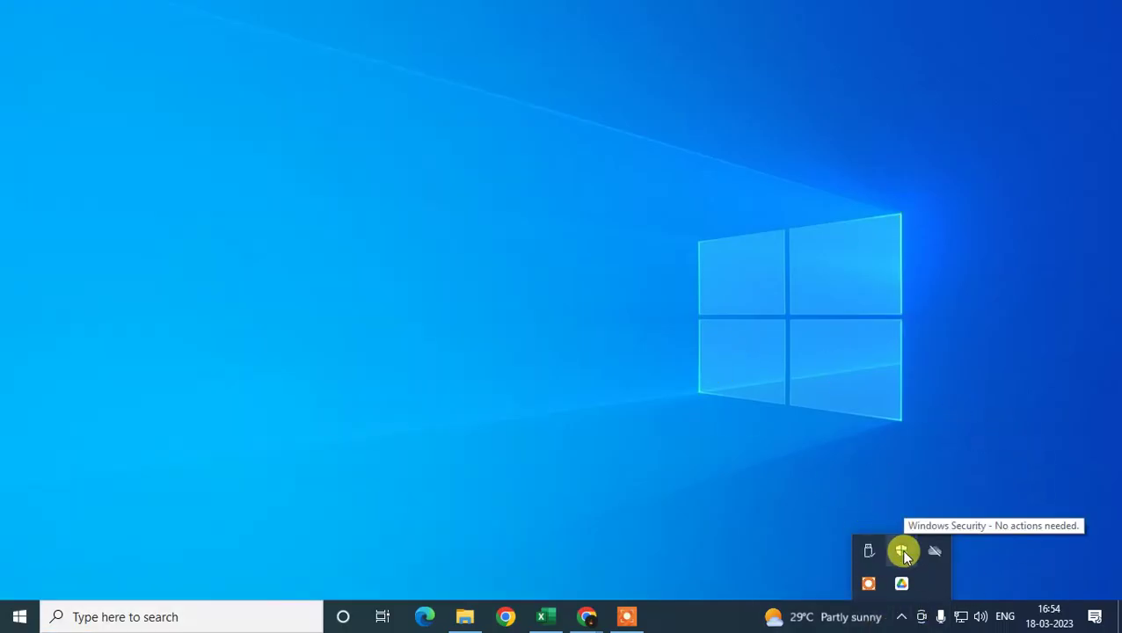
pyautogui.click(254, 151)
pyautogui.rightClick(254, 152)
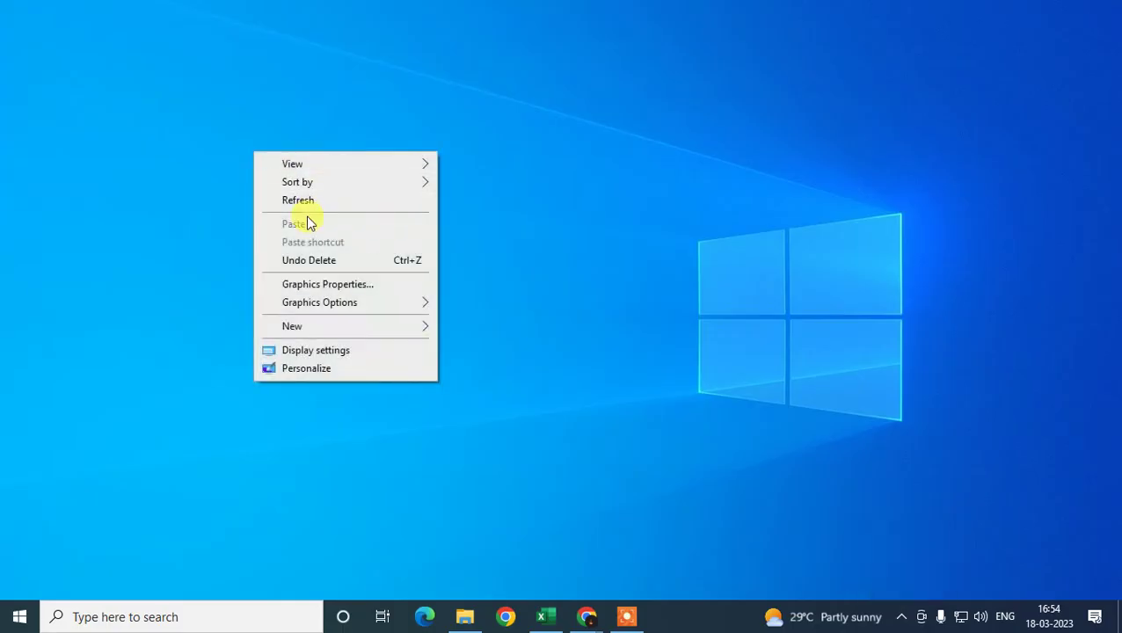
pyautogui.click(303, 200)
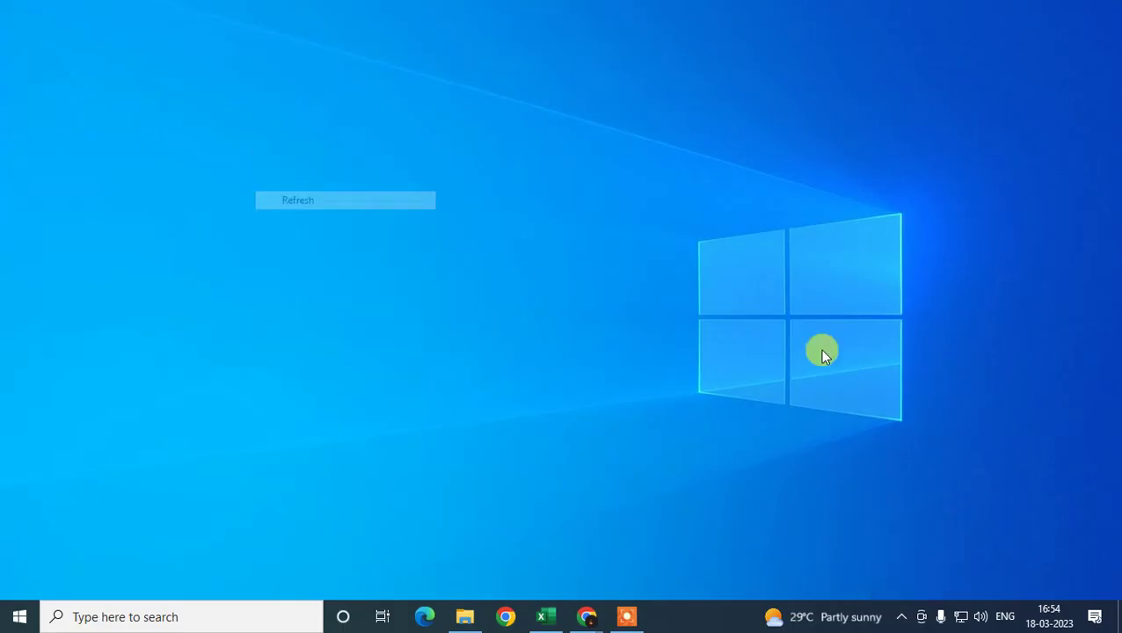
pyautogui.click(902, 615)
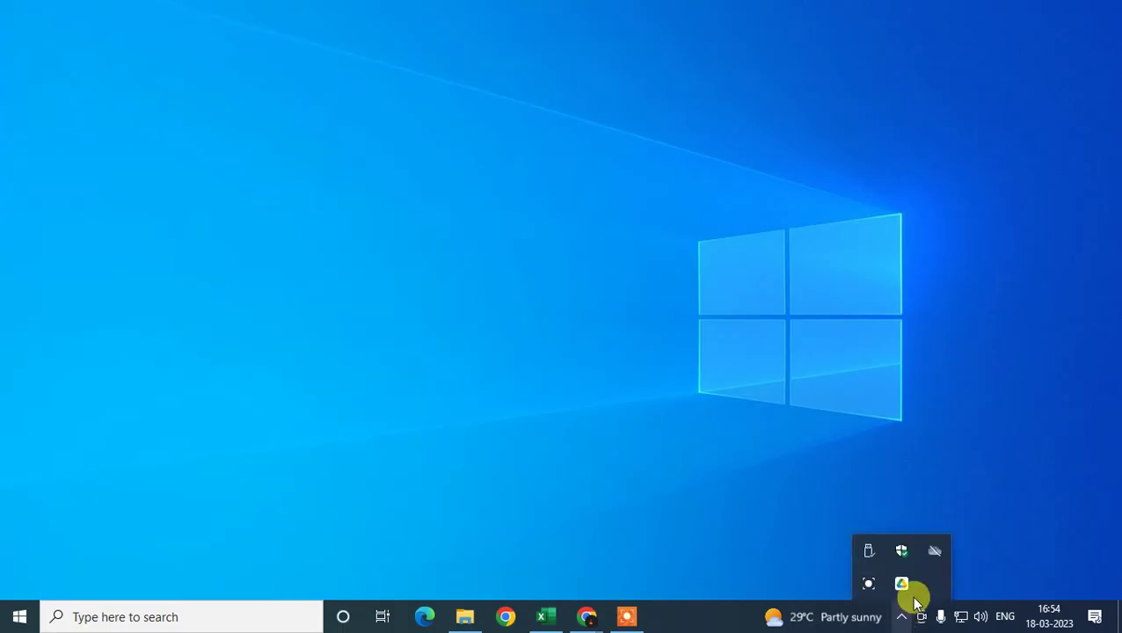
# Step: Search 'wind' in Windows Search and launch the Windows Security app
pyautogui.click(115, 608)
pyautogui.write('di')
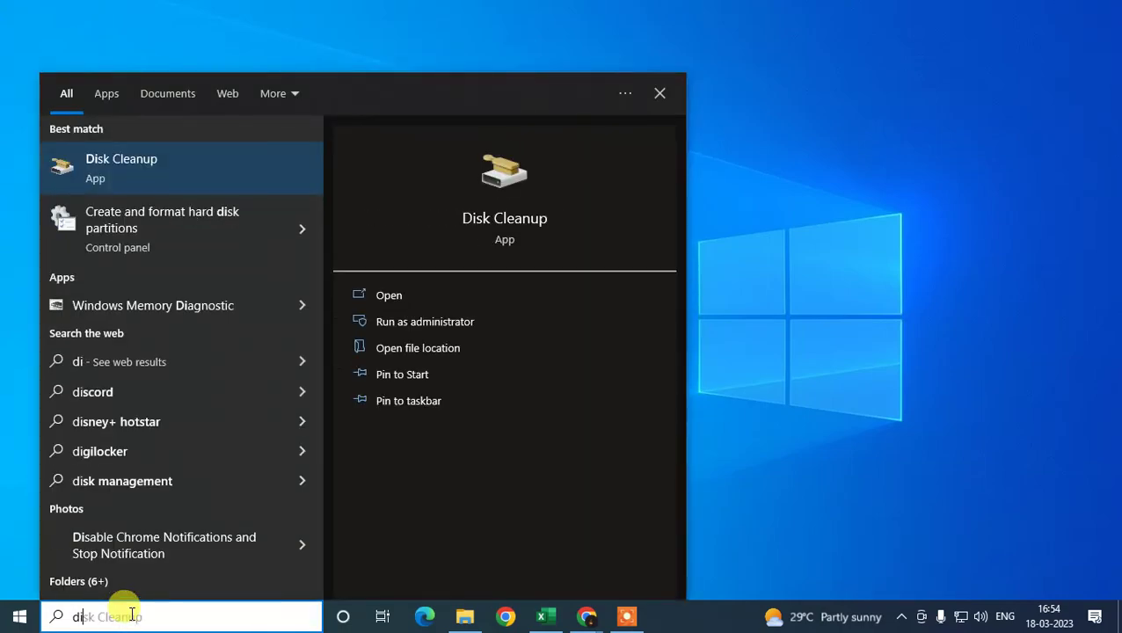
pyautogui.press('BackSpace')
pyautogui.press('BackSpace')
pyautogui.write('windo')
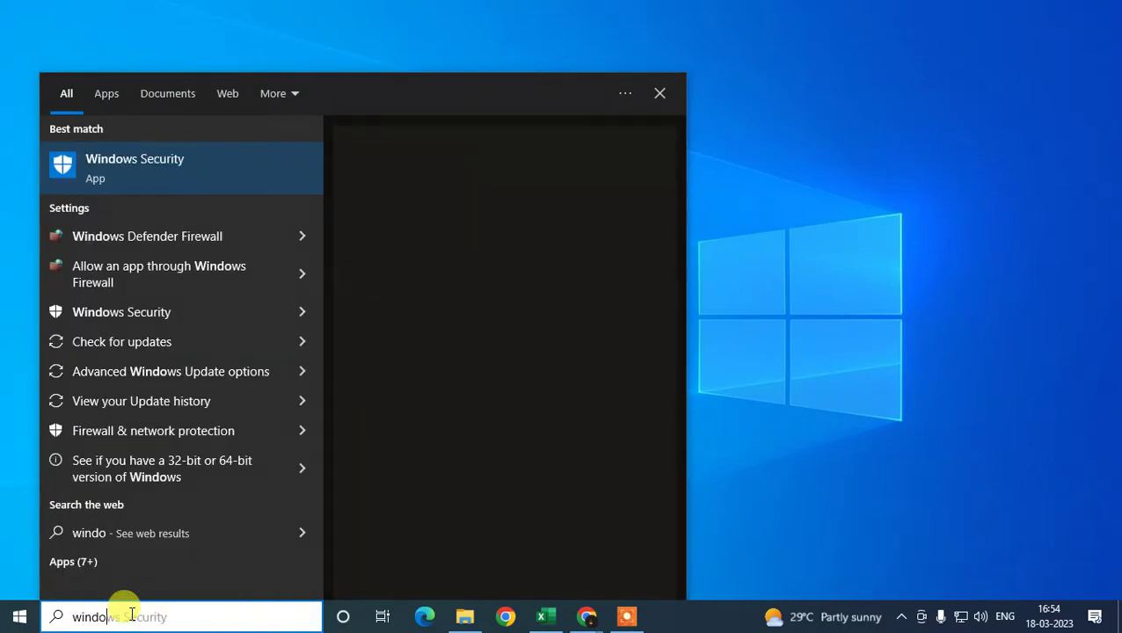
pyautogui.write('w')
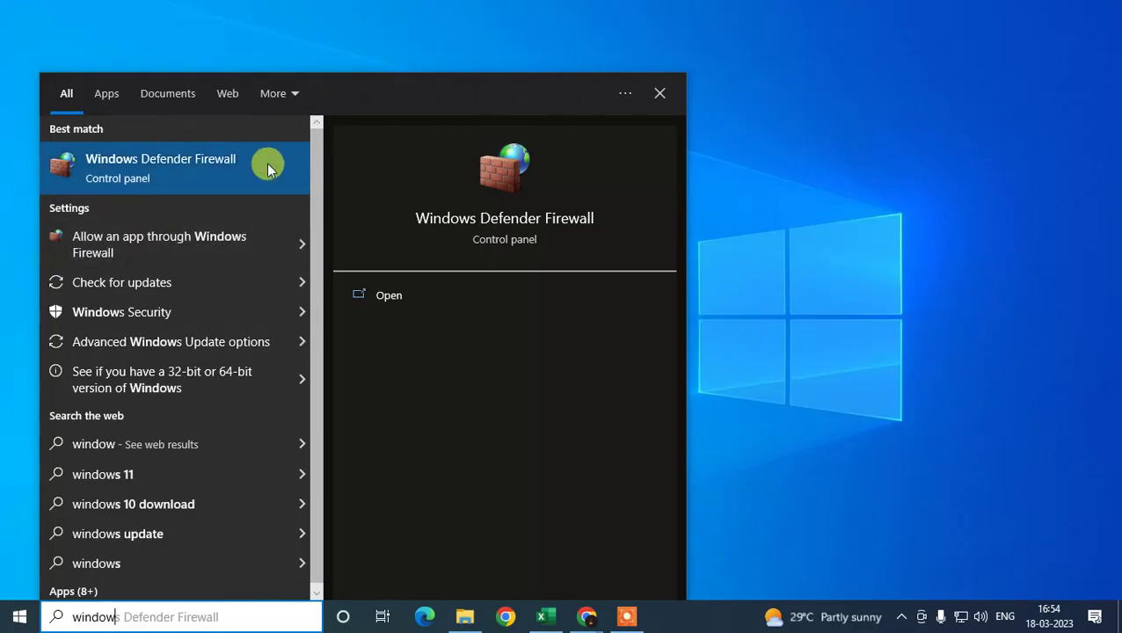
pyautogui.press('BackSpace')
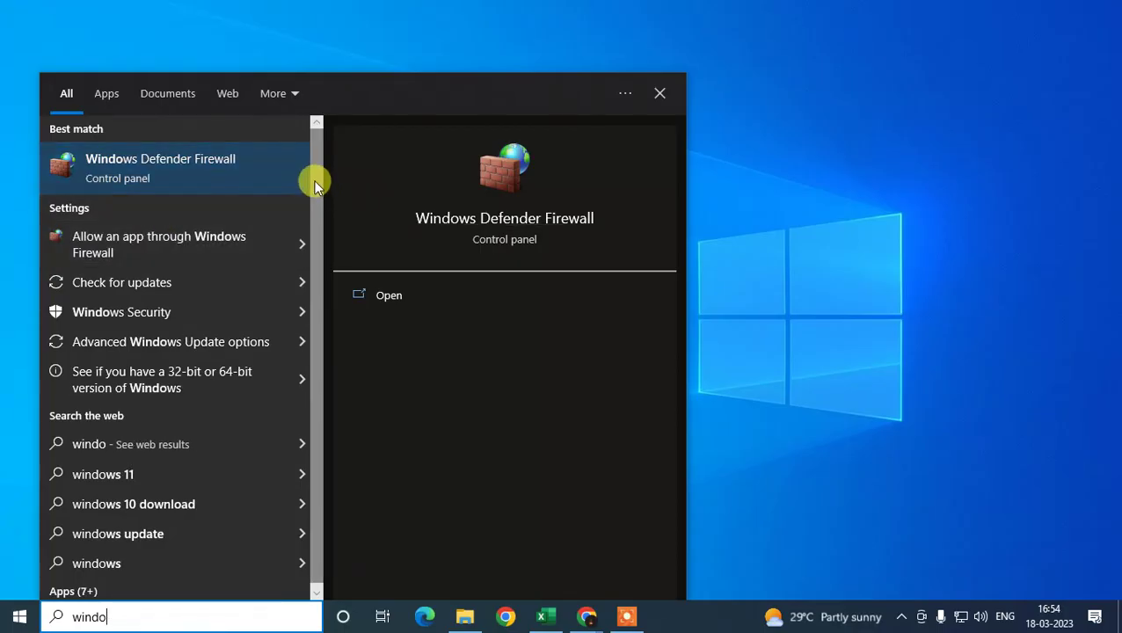
pyautogui.press('BackSpace')
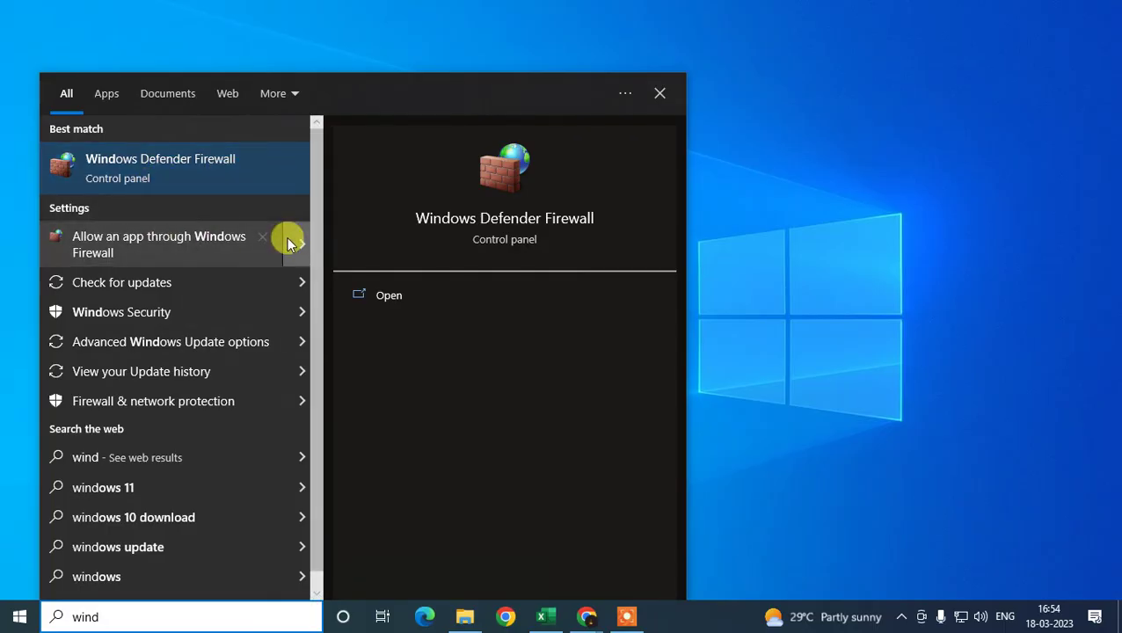
pyautogui.click(230, 313)
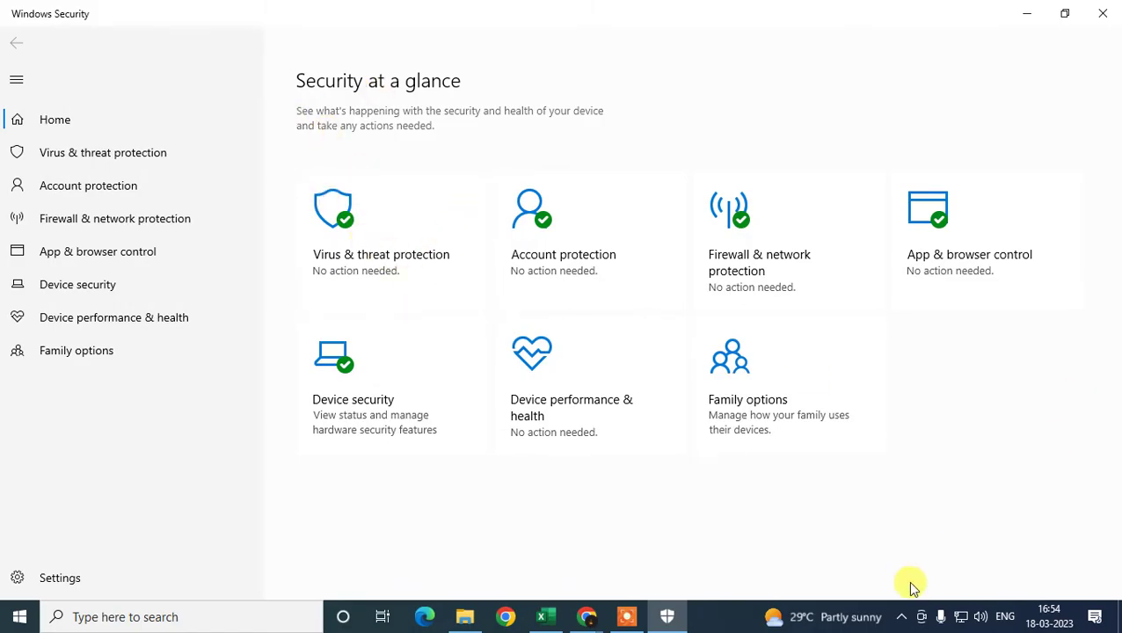
# Step: Show hidden tray icons and close the Windows Security window
pyautogui.click(901, 616)
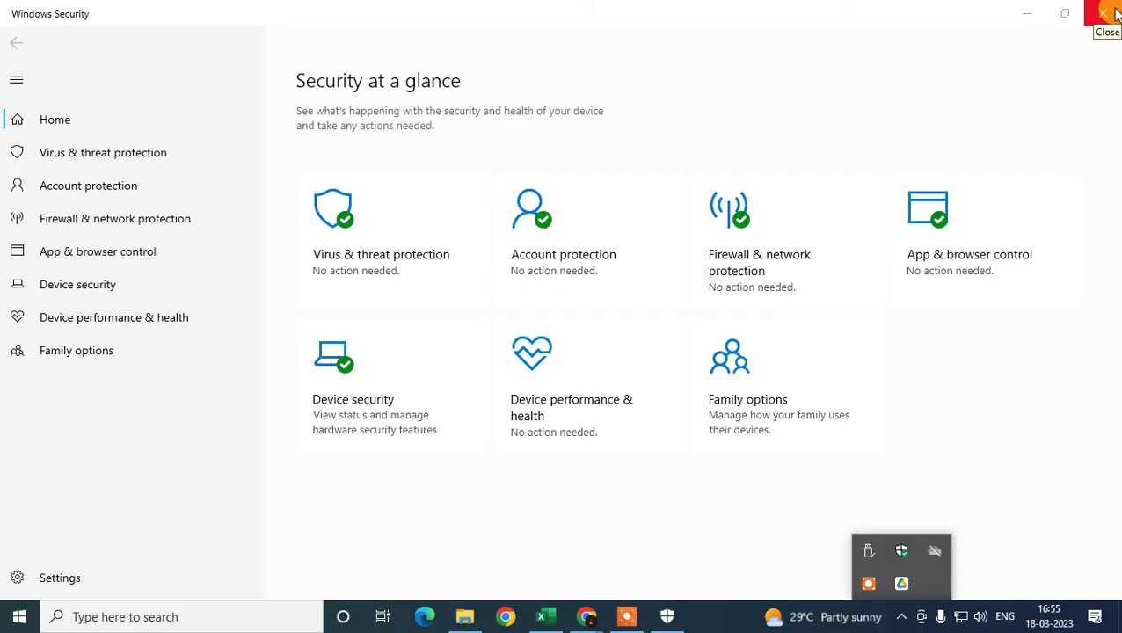
pyautogui.click(1109, 13)
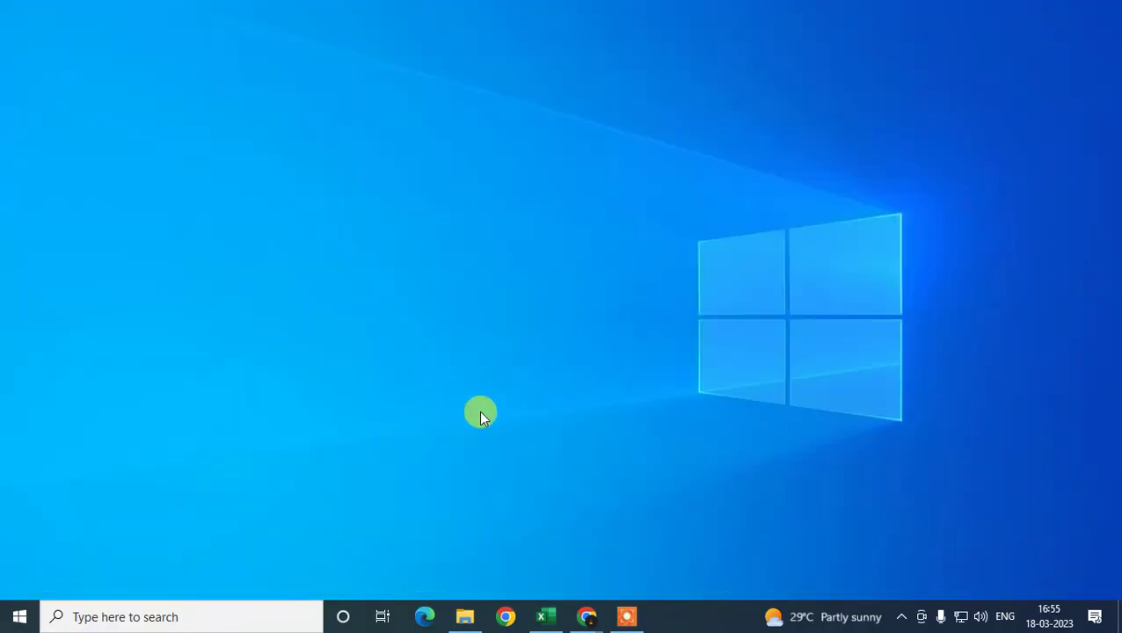